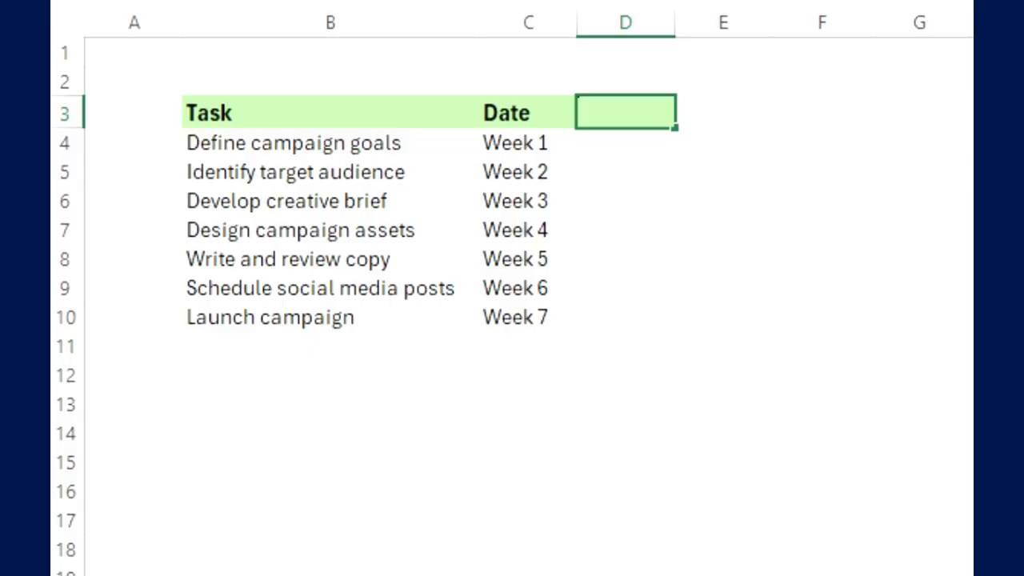
- Add a Height column header in D3 of the campaign table and in I1 of the product timeline sheet
text(Heigh)
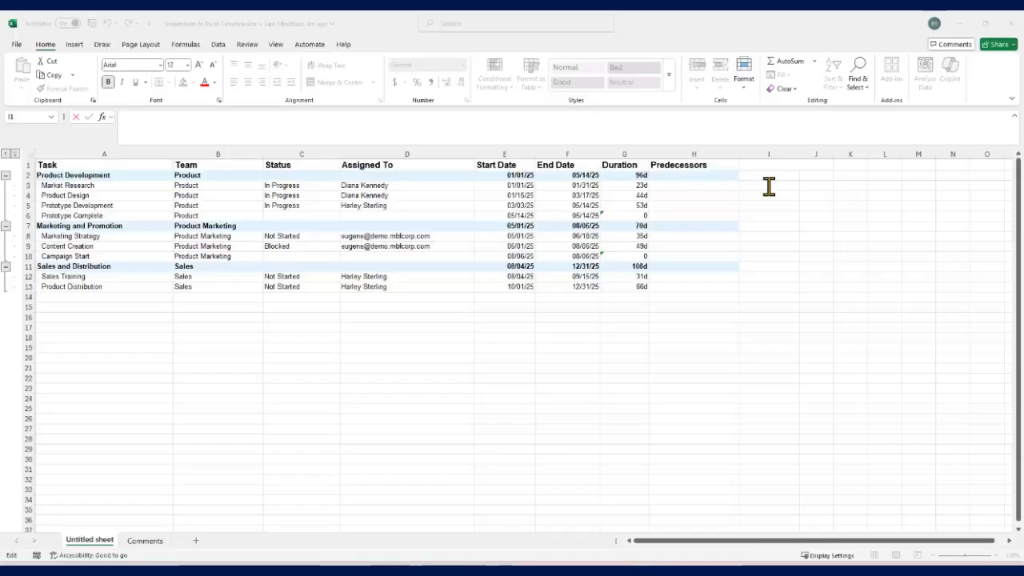
click(752, 167)
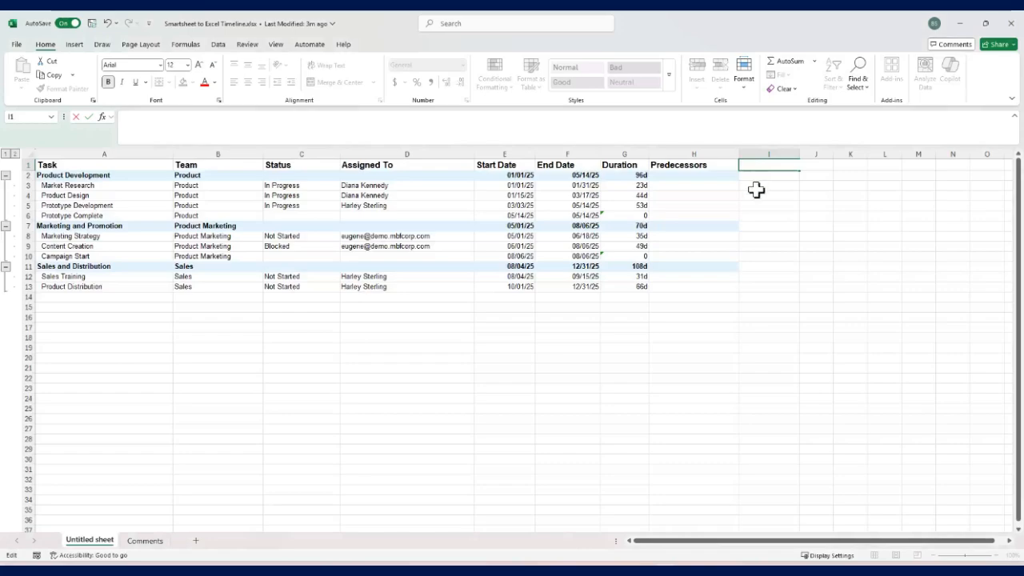
text(Heigh)
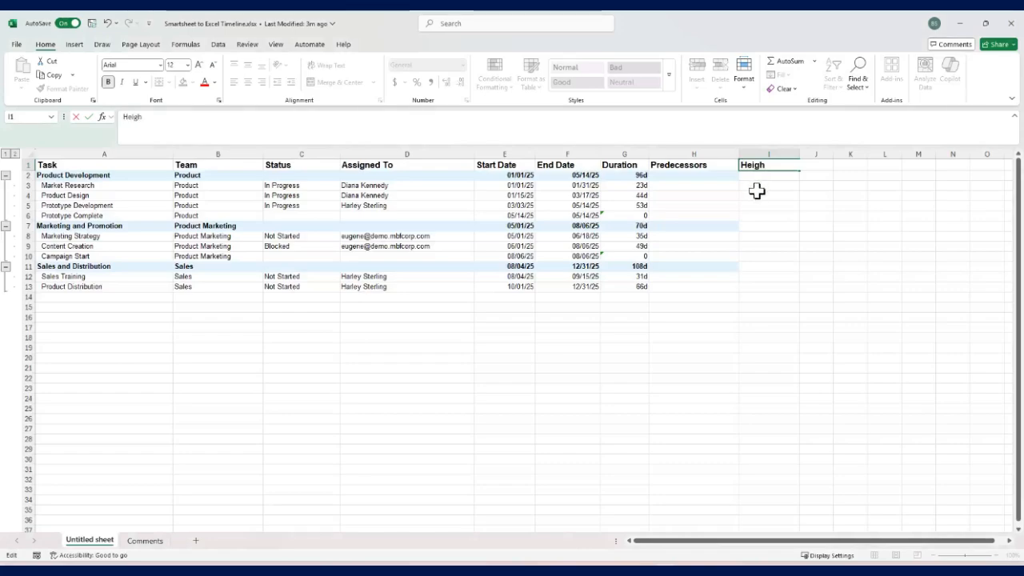
text(t)
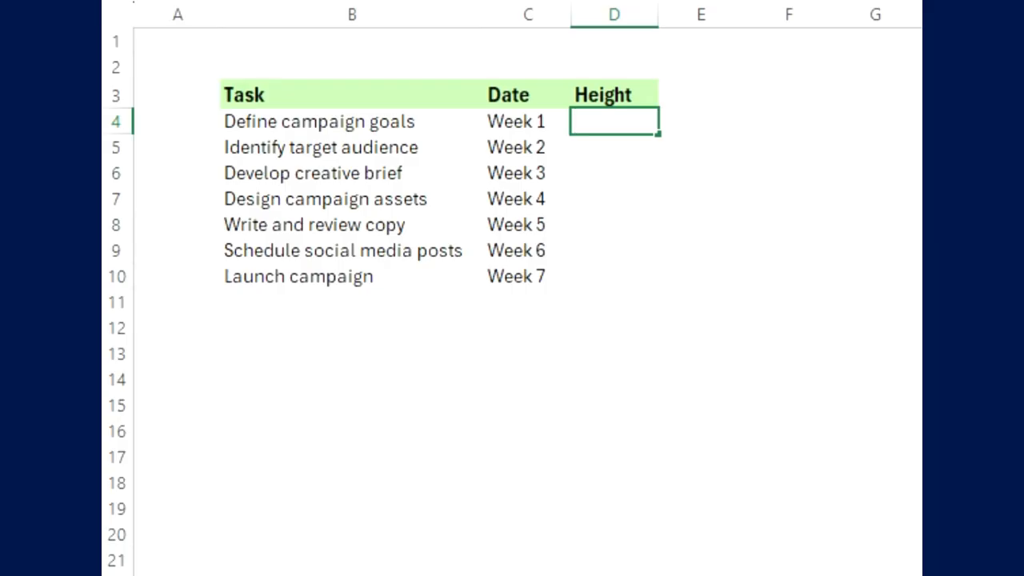
- Fill the campaign table's Height column with alternating 1 and -1, starting with 1 in D4
key(Return)
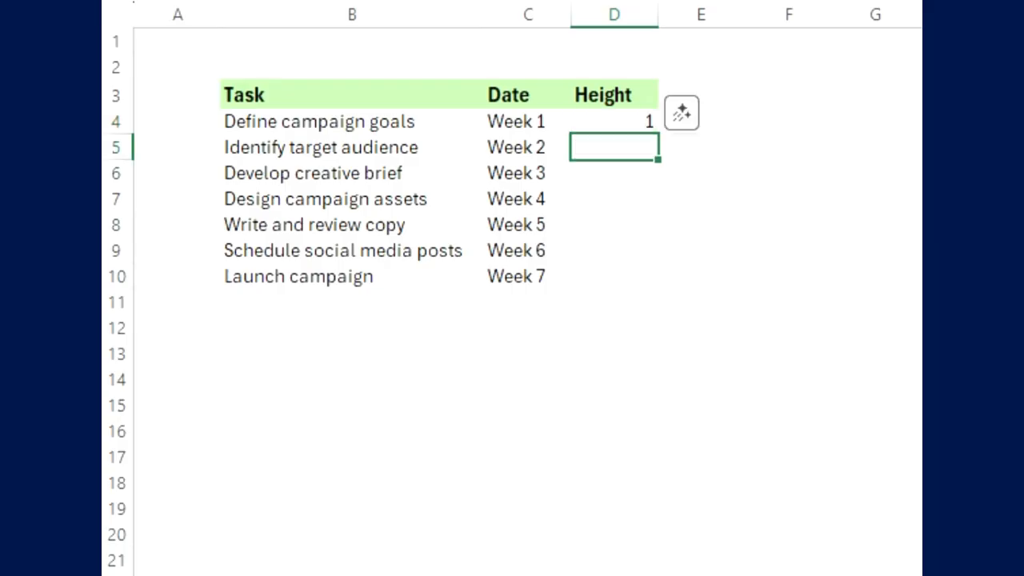
text(-1)
key(Return)
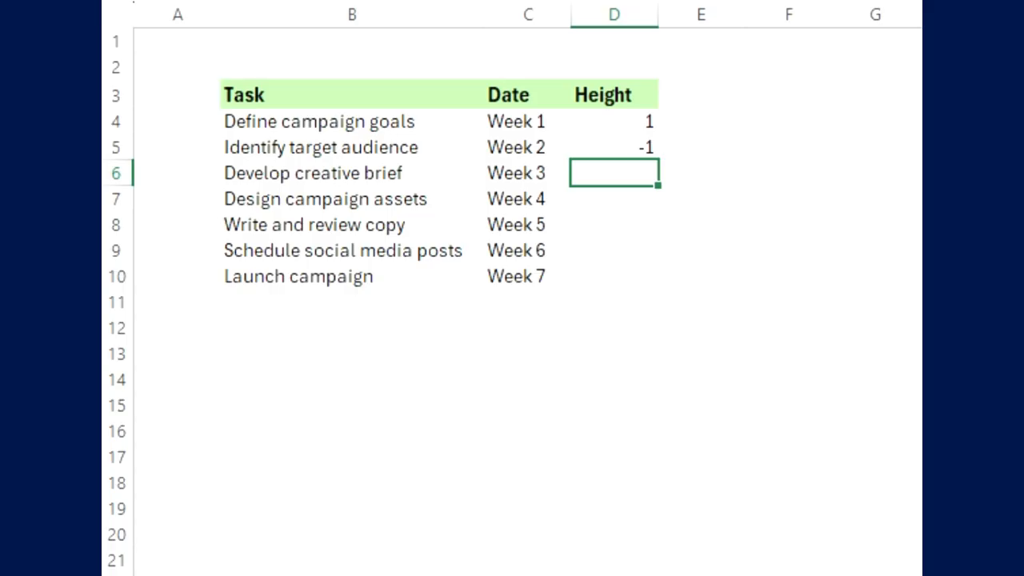
key(Return)
text(-1)
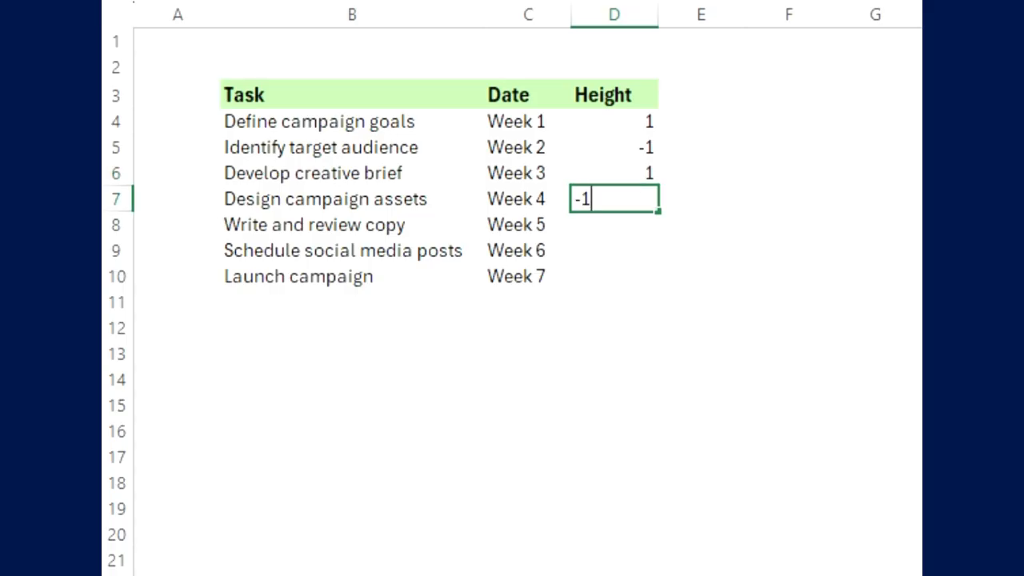
key(Return)
text(1)
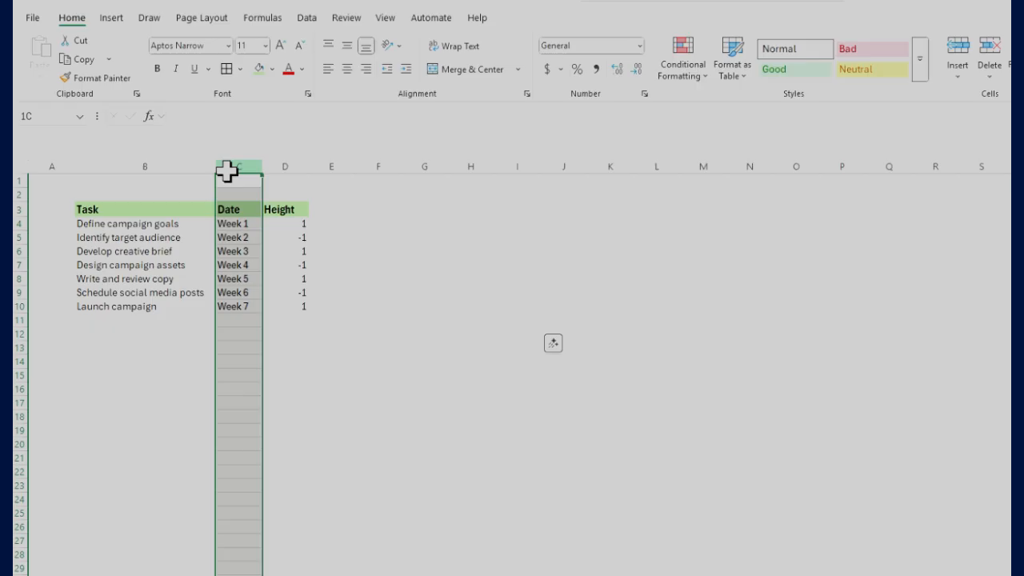
- Insert a 2-D clustered column chart from the Date and Height columns and place it beside the campaign table
drag(228, 170, 305, 170)
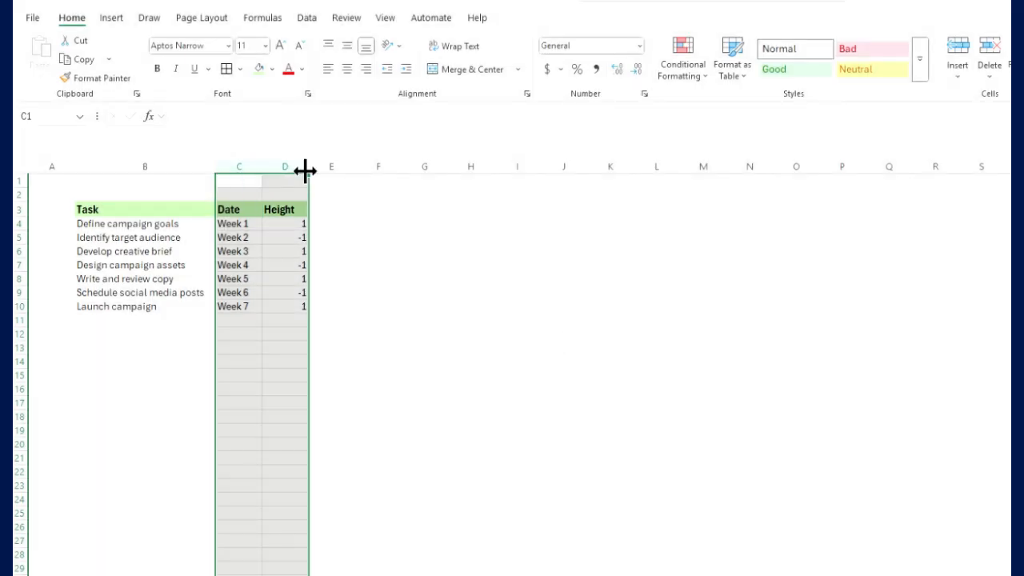
click(116, 22)
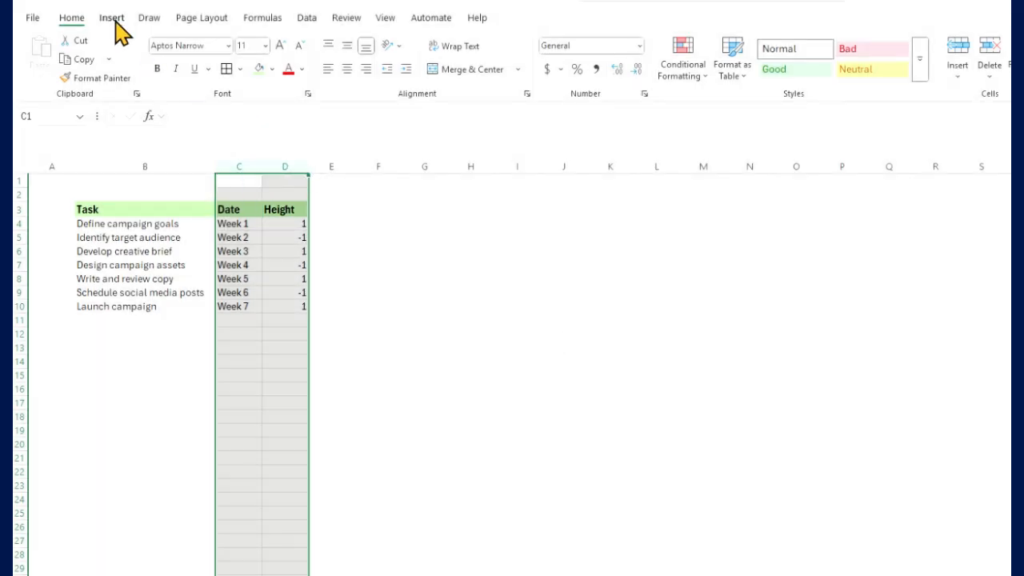
click(531, 42)
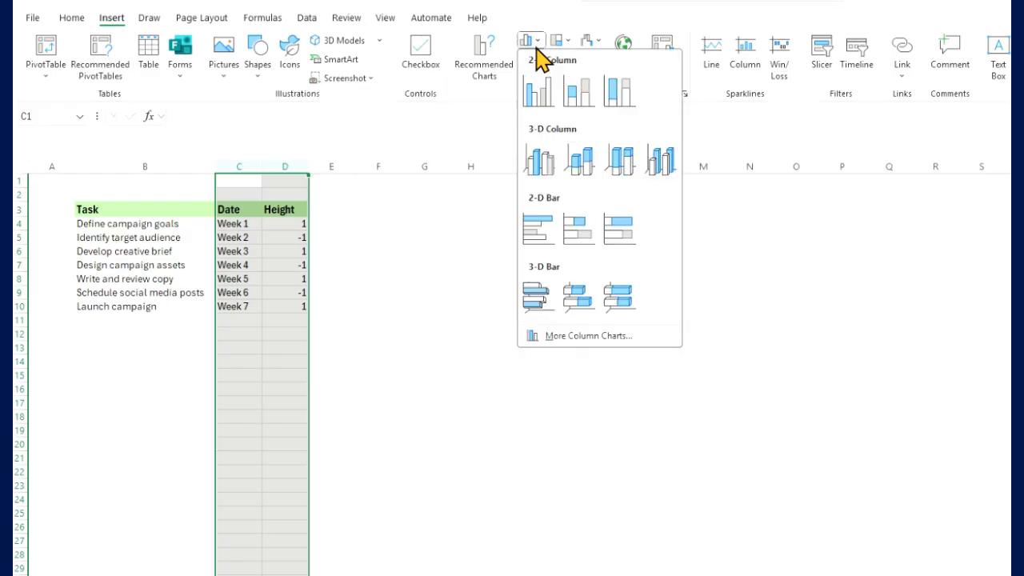
click(537, 91)
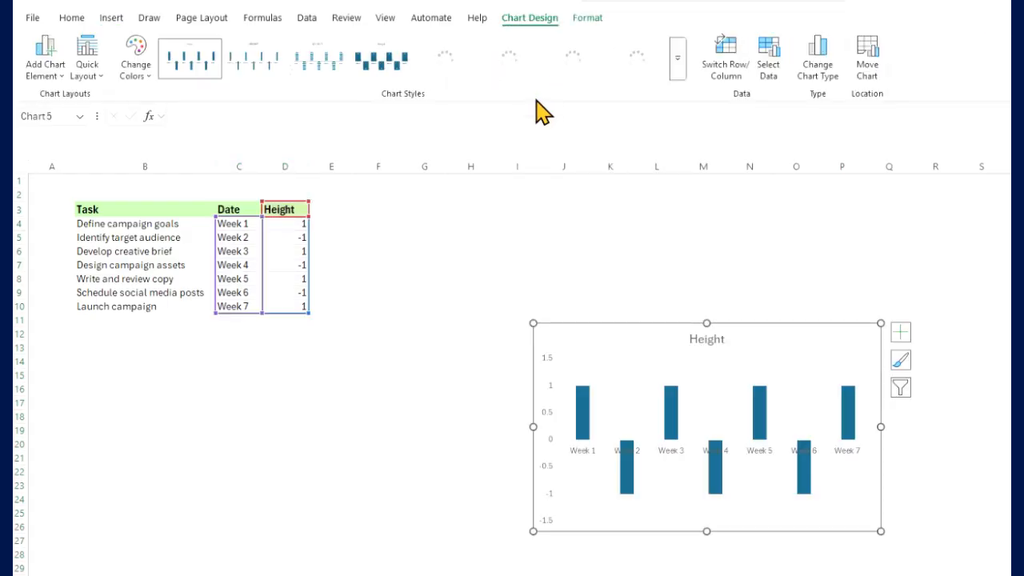
drag(585, 334, 436, 237)
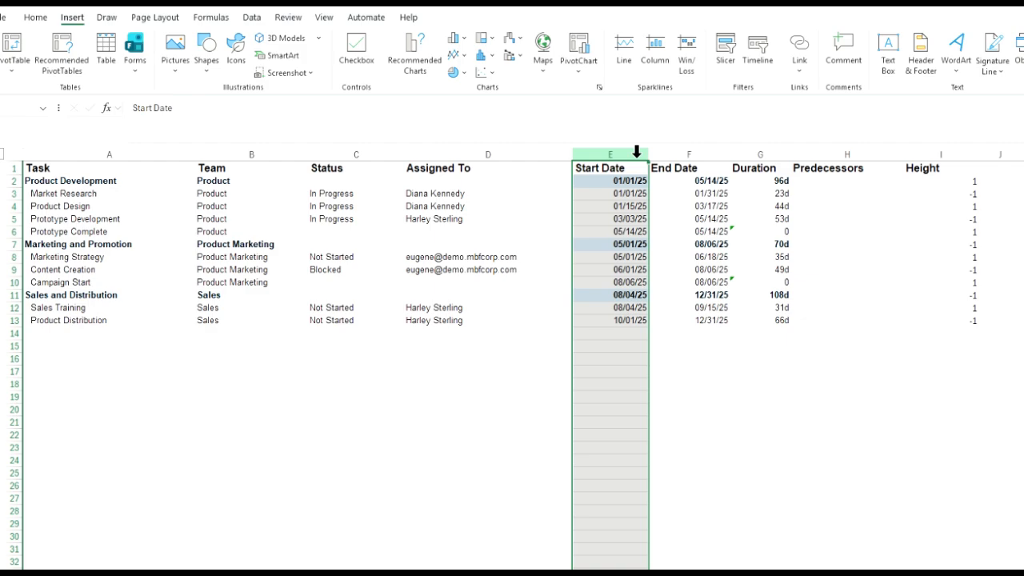
- Insert a 2-D clustered column chart from the Start Date and Height columns of the product timeline sheet
ctrl+click(916, 150)
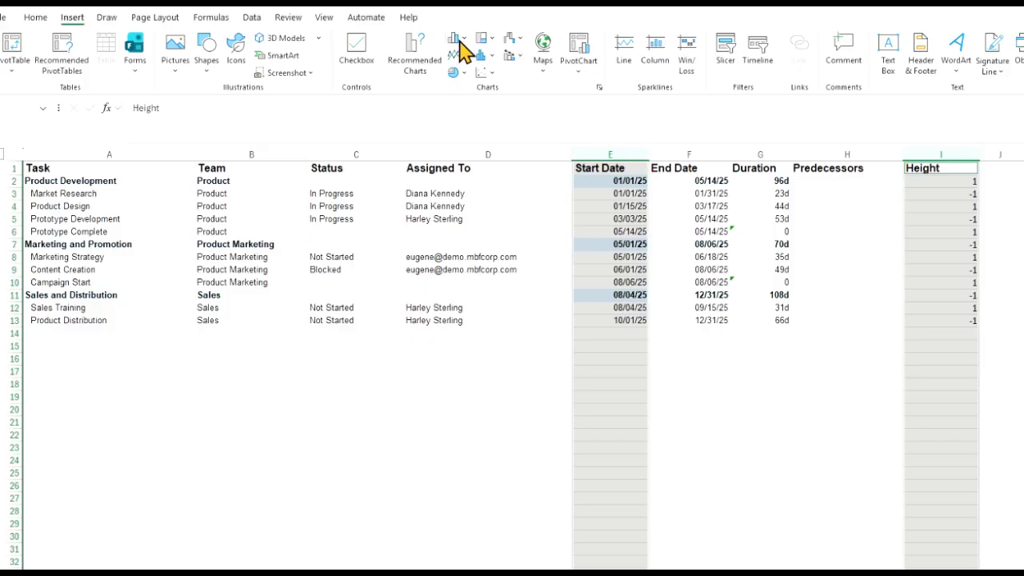
click(458, 47)
click(464, 84)
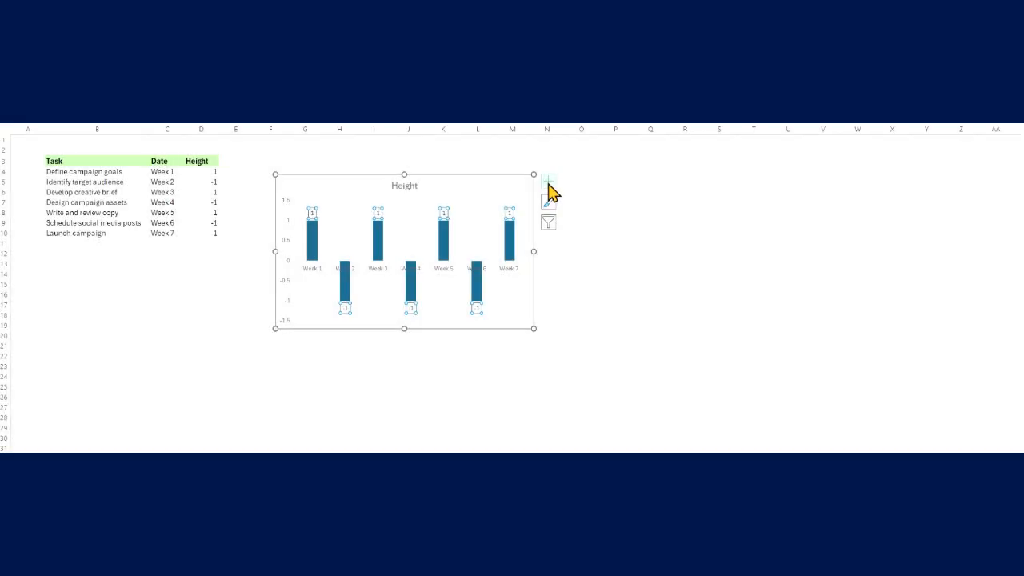
- Label the campaign chart's bars with the task names from cells B4:B10 and leave the numeric values out of the labels
click(548, 182)
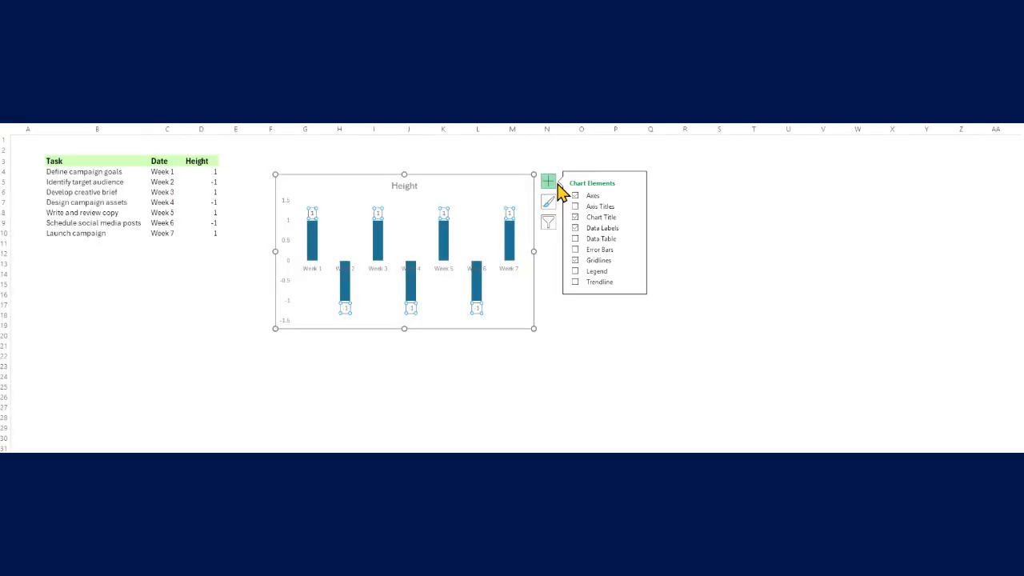
click(633, 228)
click(670, 297)
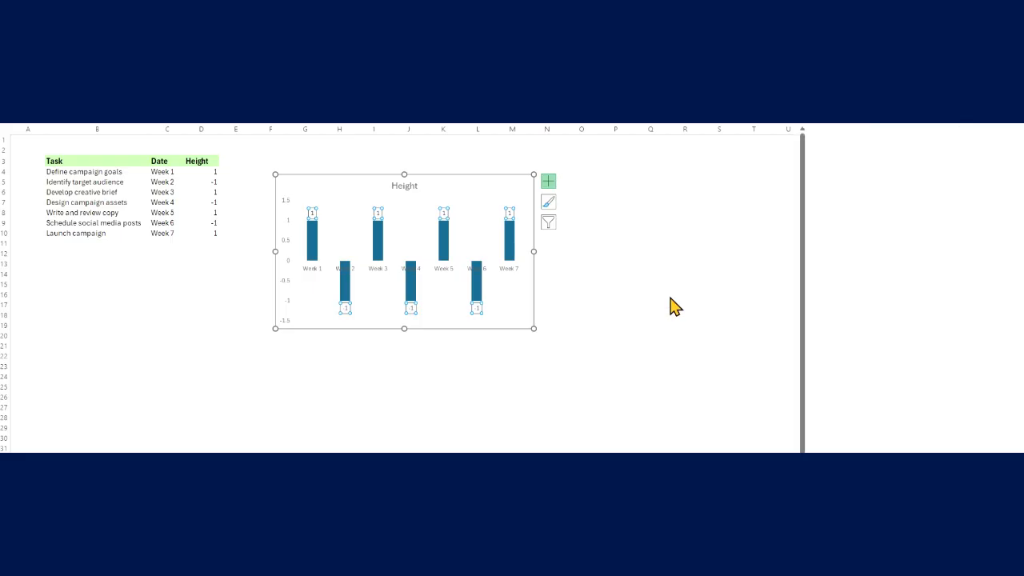
click(837, 232)
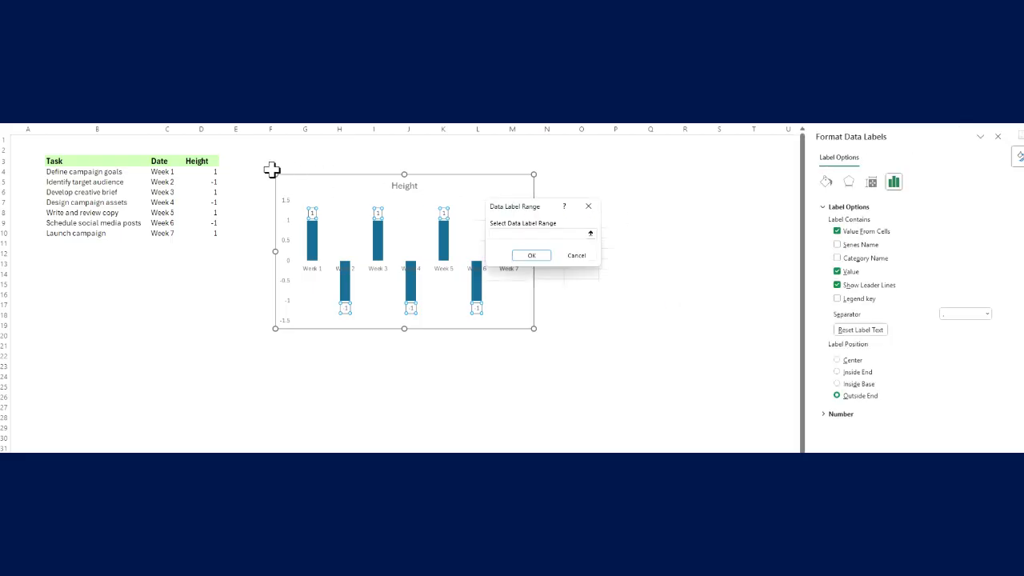
drag(125, 171, 122, 233)
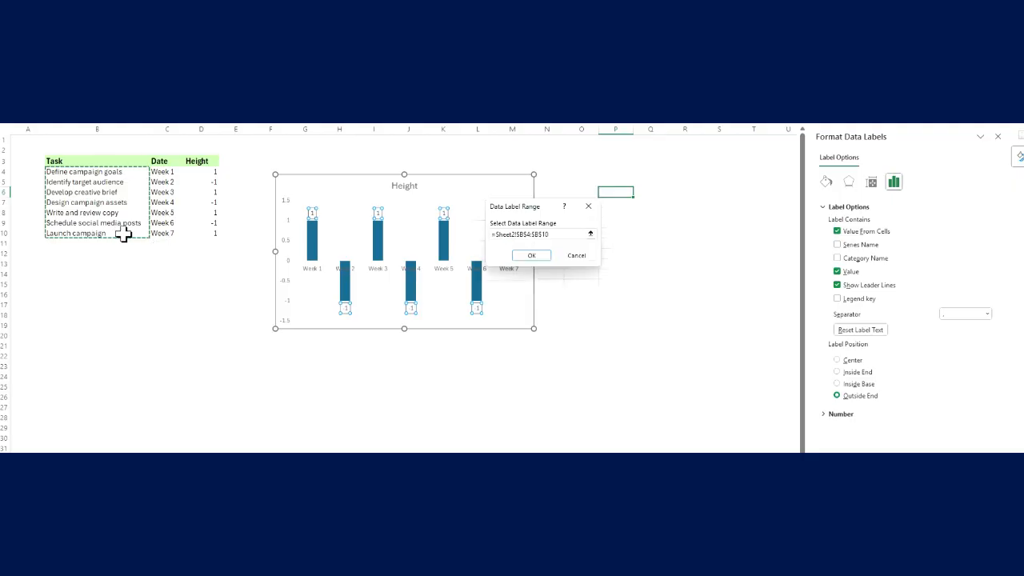
click(528, 258)
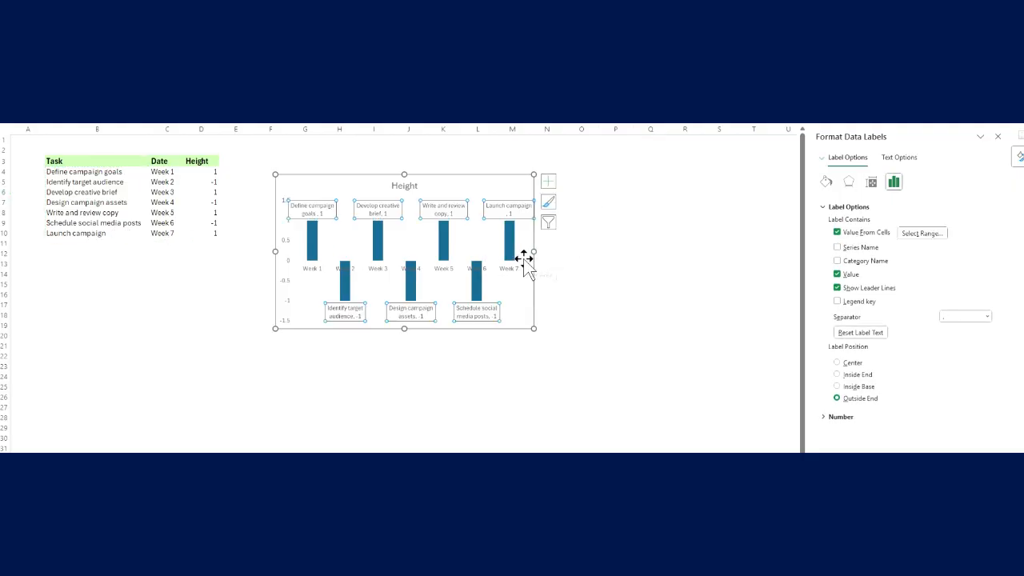
click(837, 274)
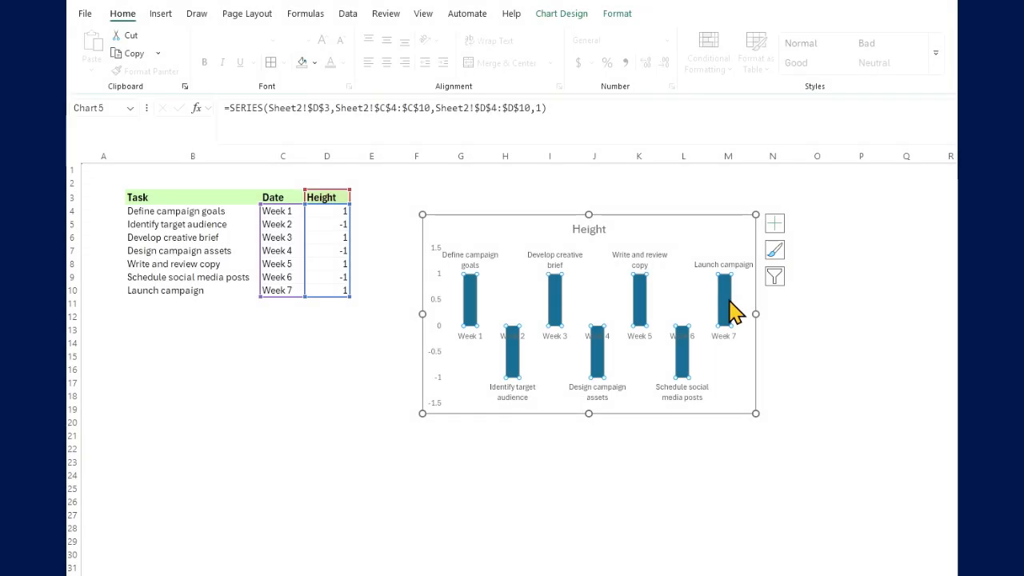
- Set the Height series bars in the campaign chart to No Fill
click(622, 16)
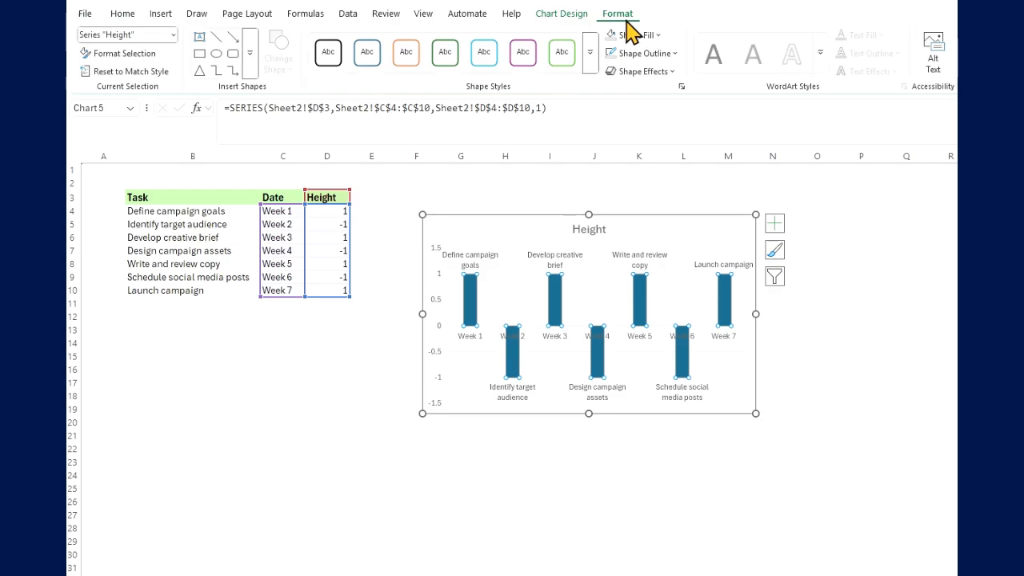
click(648, 36)
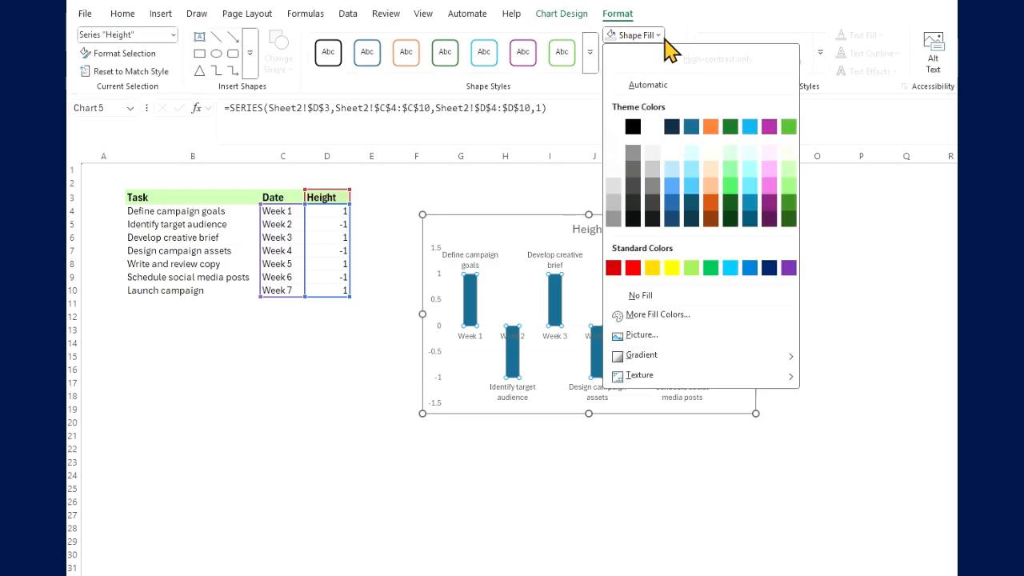
click(638, 298)
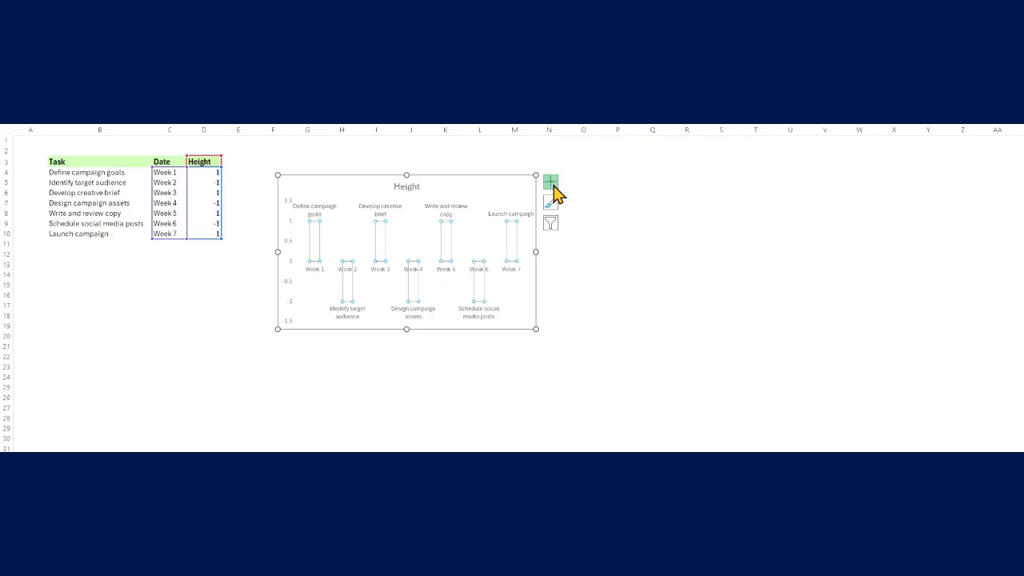
- Add vertical error bars to the Height series with Minus direction, No Cap and a 100% error amount
click(551, 183)
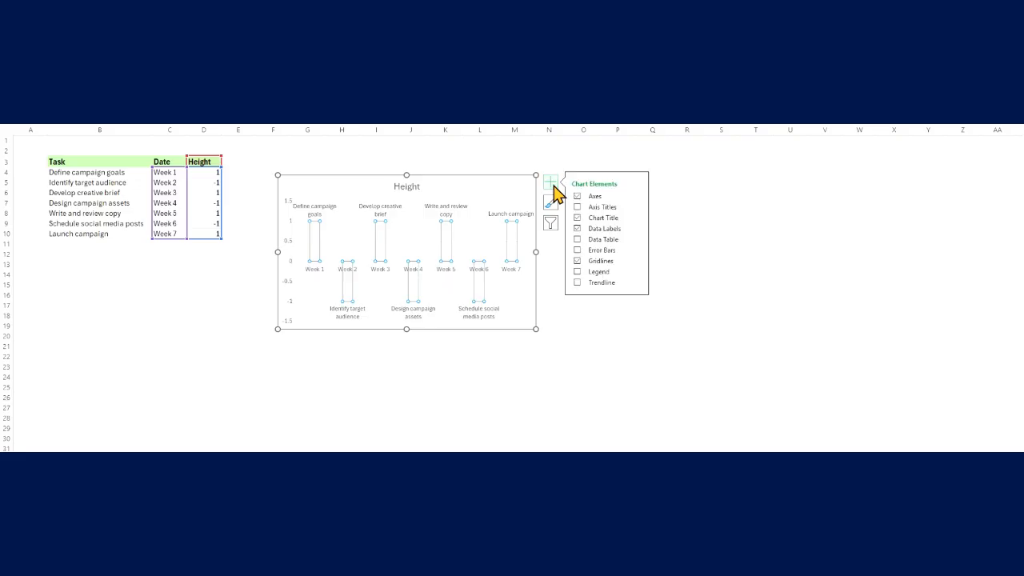
click(638, 251)
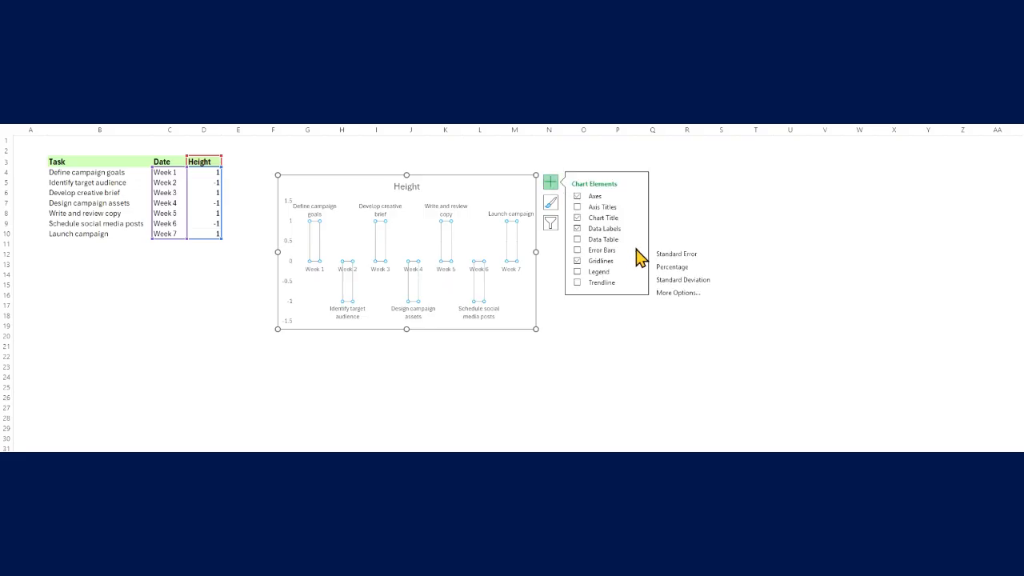
click(676, 294)
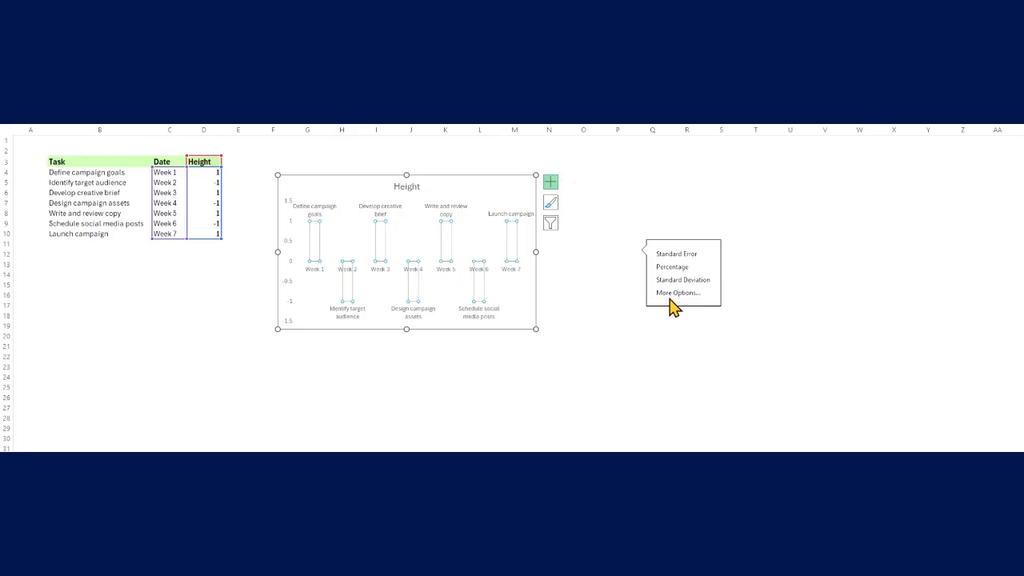
click(864, 256)
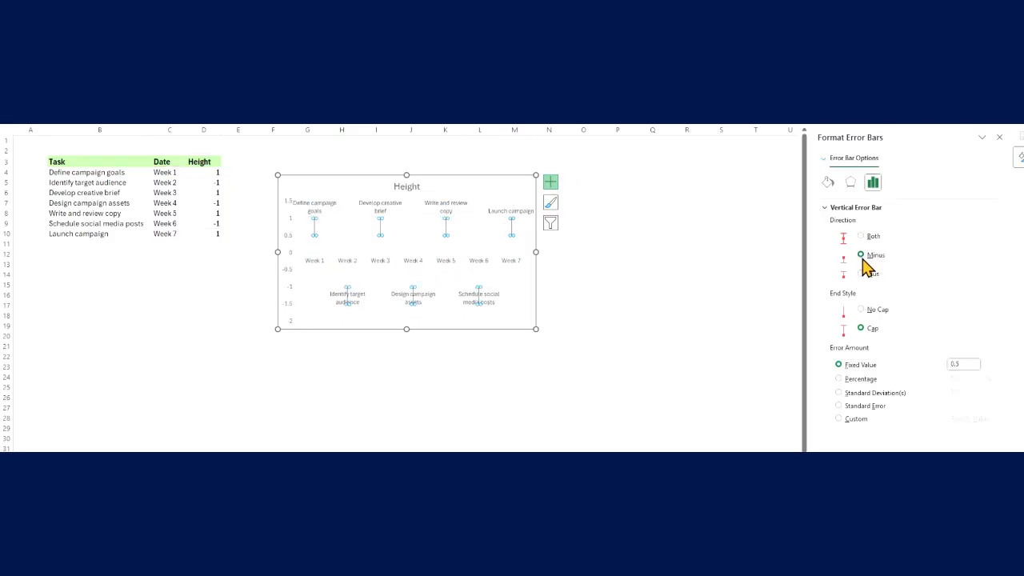
click(863, 310)
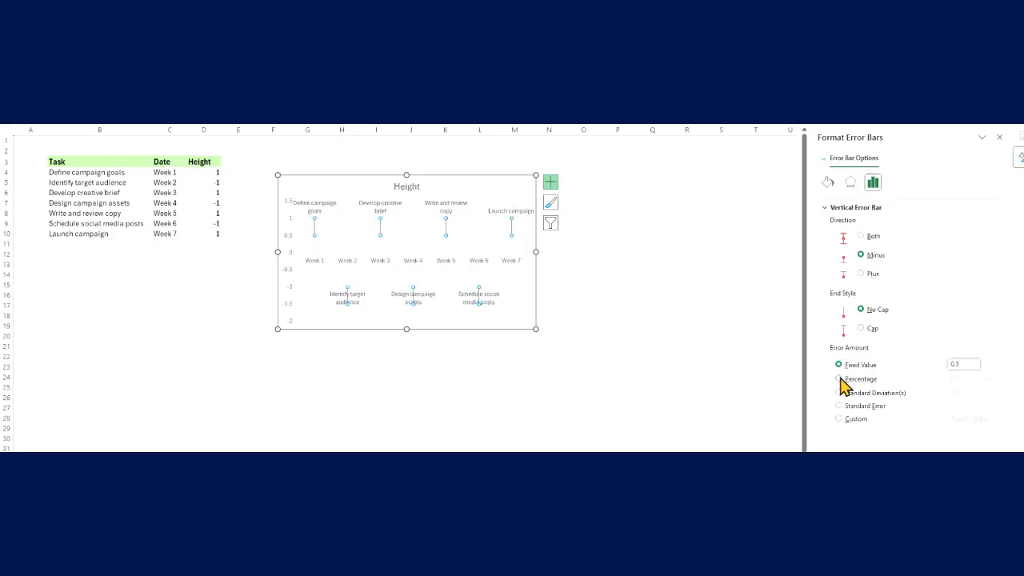
click(844, 380)
click(968, 378)
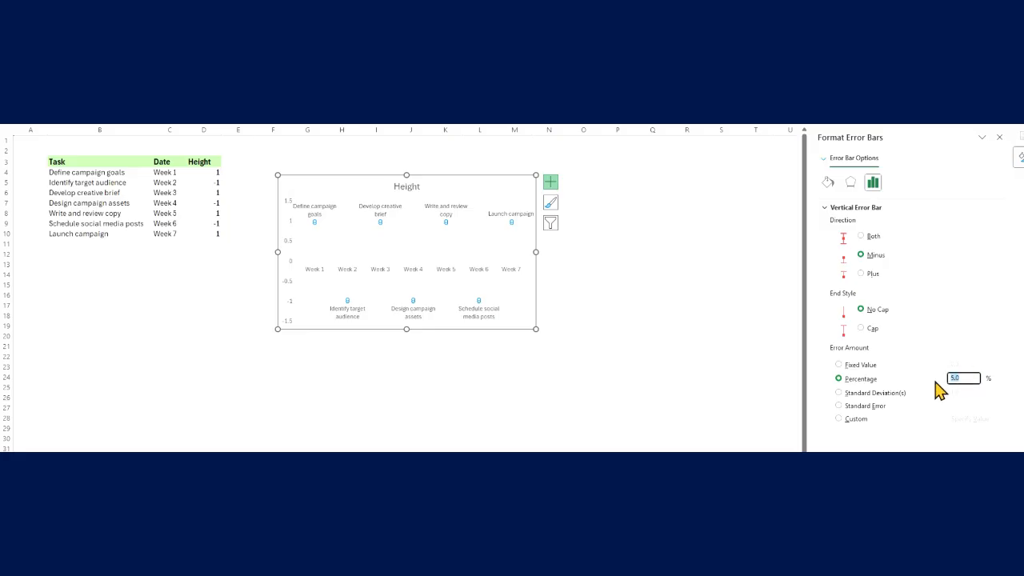
text(100)
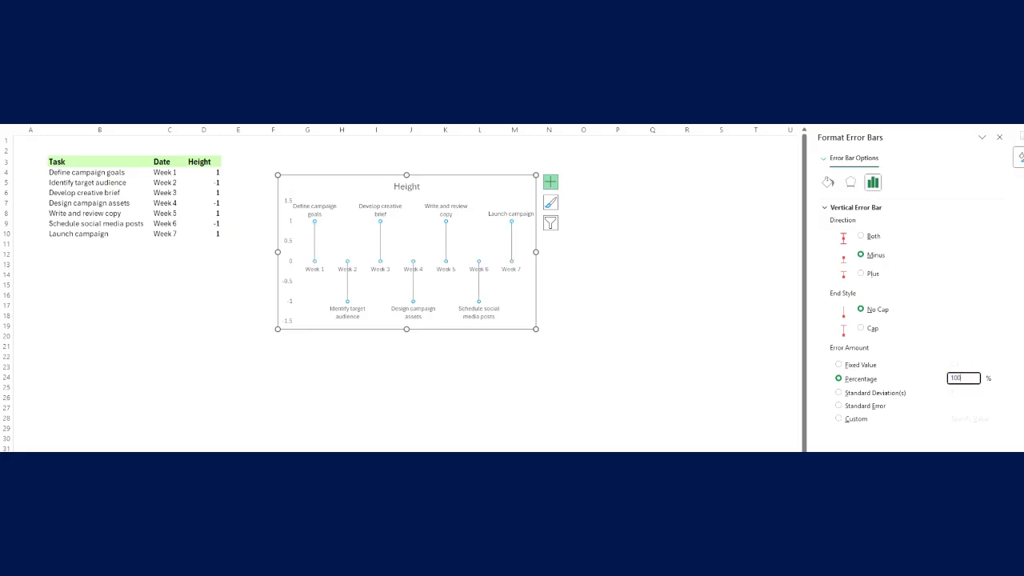
- Delete the campaign chart's title and hide its primary vertical axis
click(409, 184)
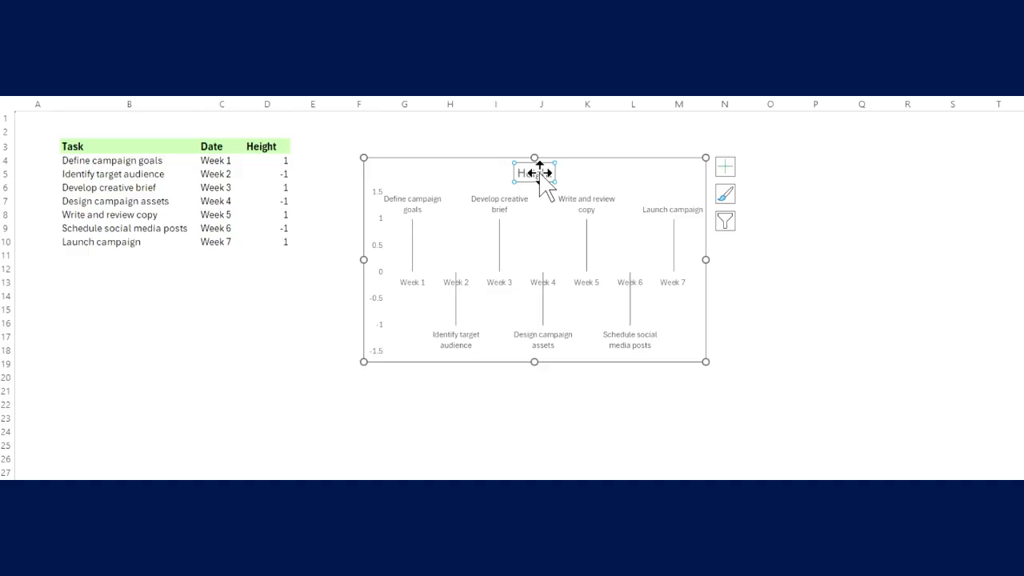
key(Delete)
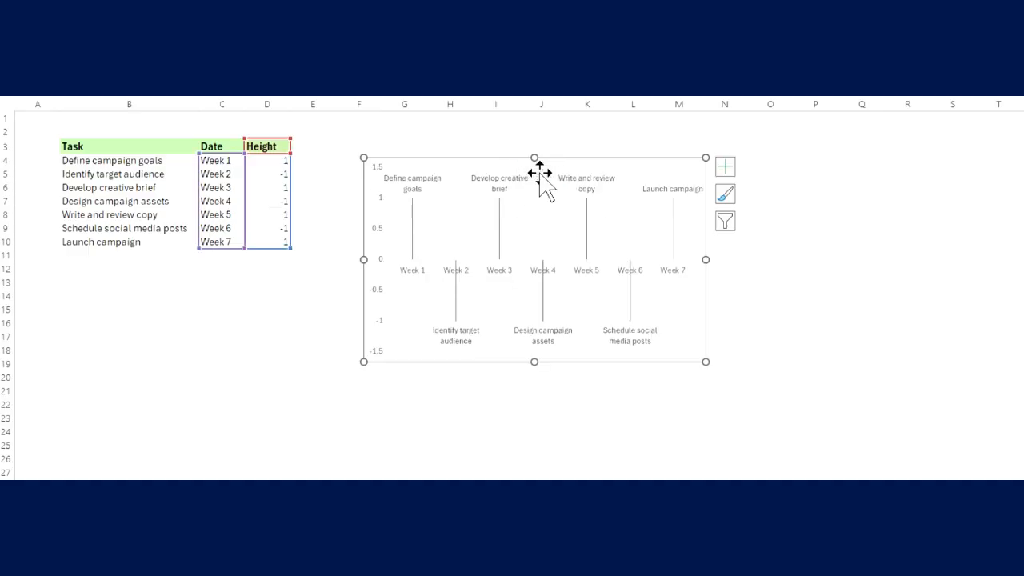
click(724, 166)
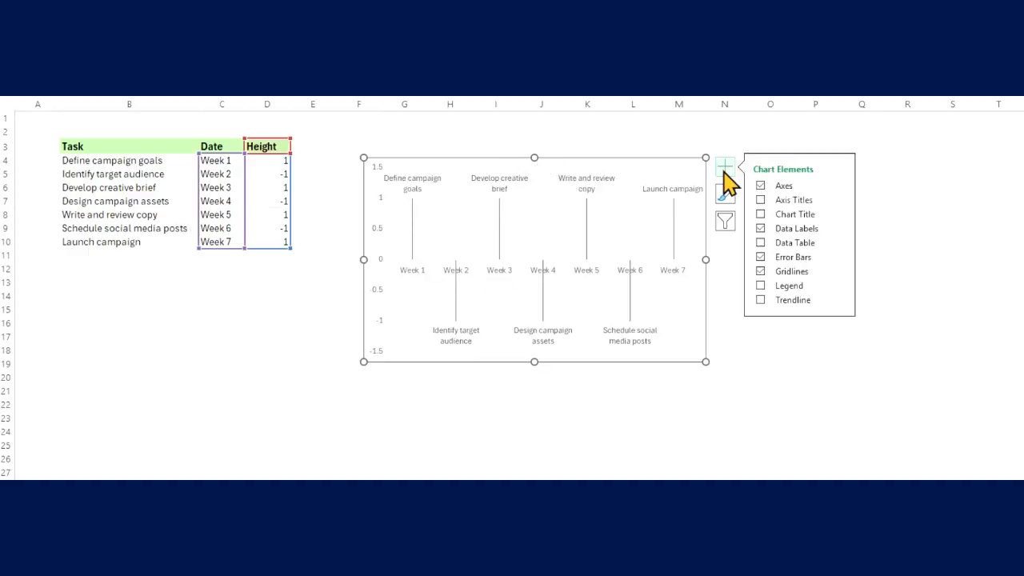
click(841, 188)
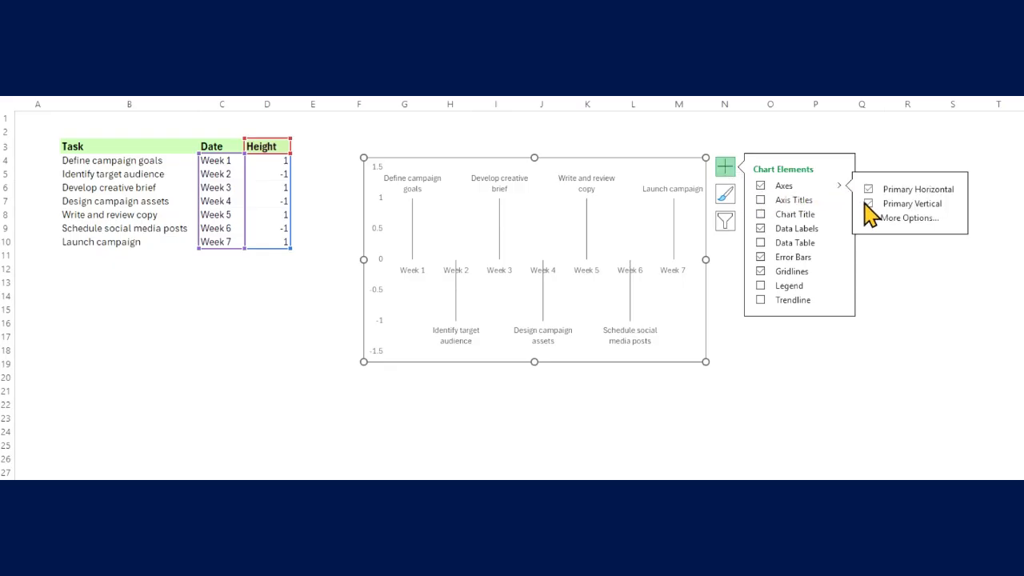
click(868, 205)
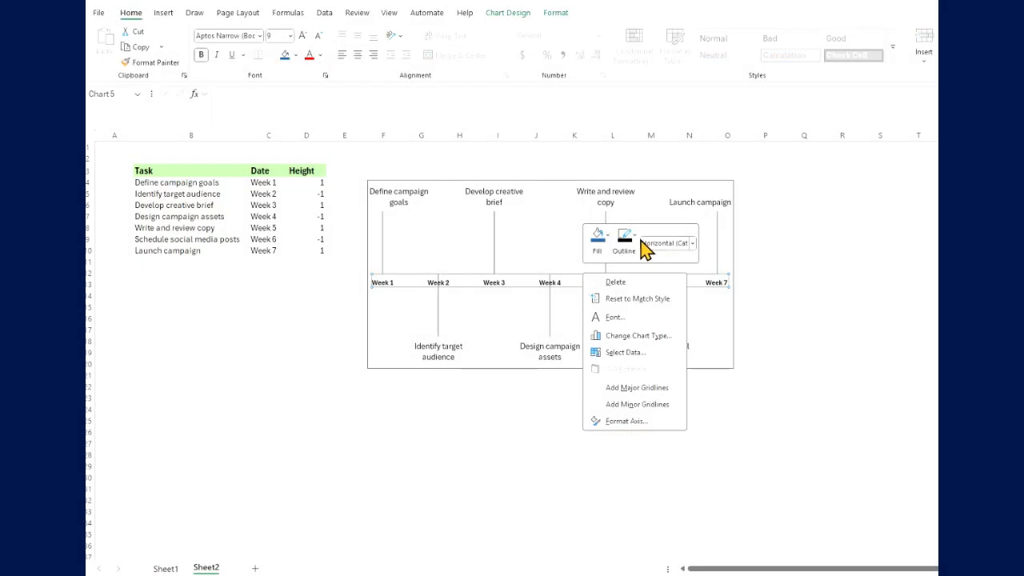
- Format the campaign chart's horizontal axis line with a 2¼ pt weight and a darker green theme color
click(638, 244)
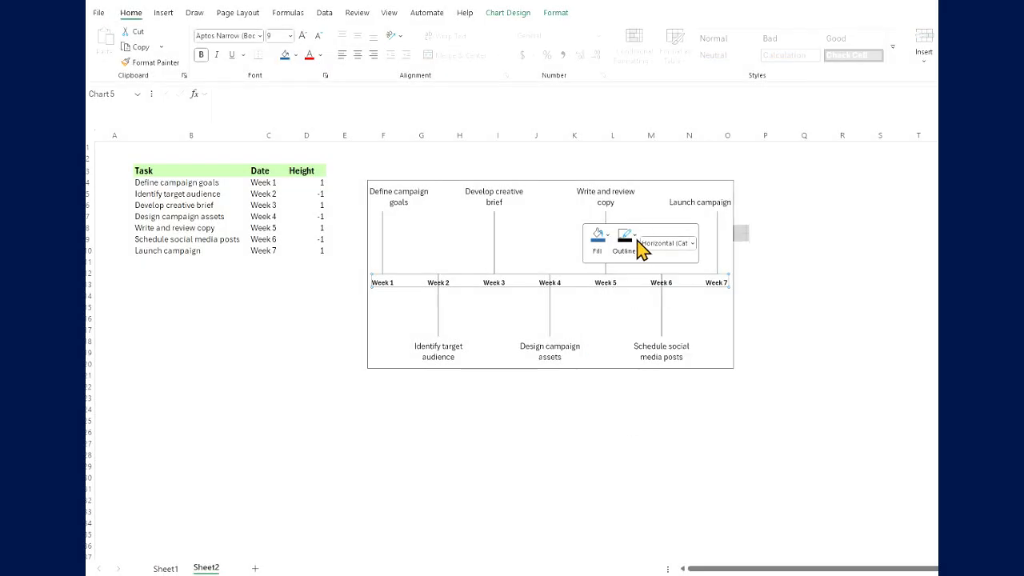
click(640, 249)
mouse_move(768, 520)
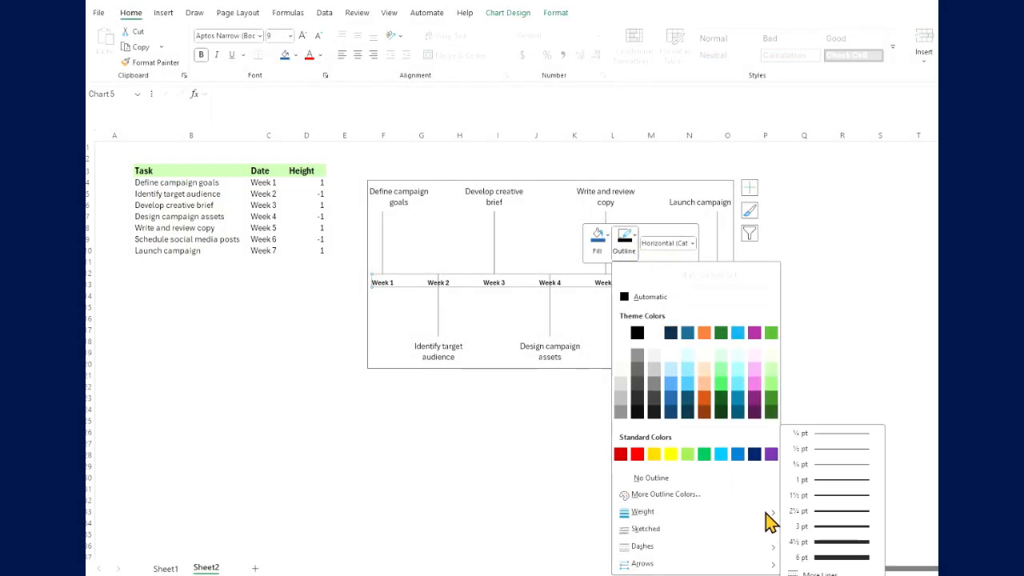
click(814, 511)
click(640, 247)
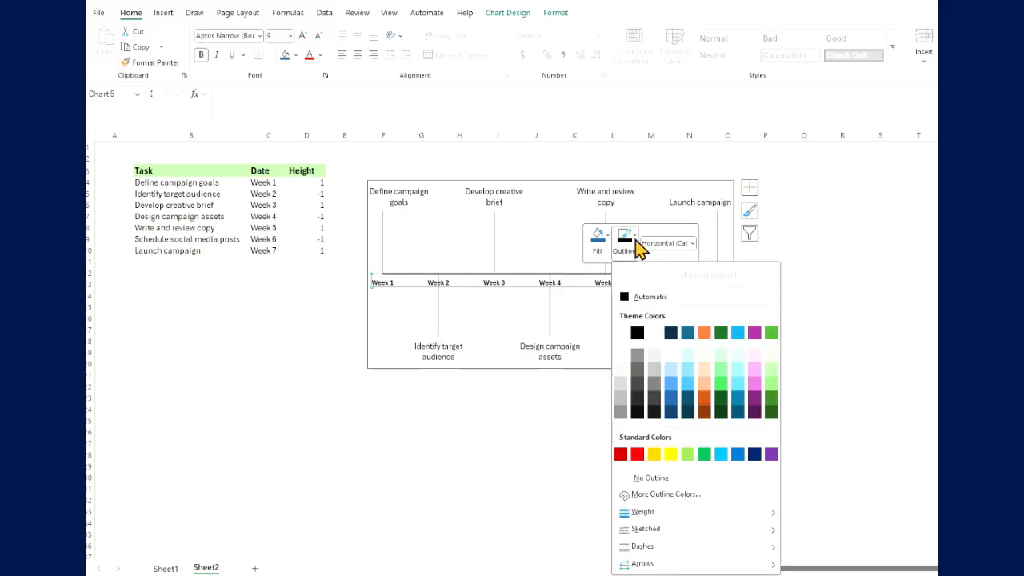
click(770, 396)
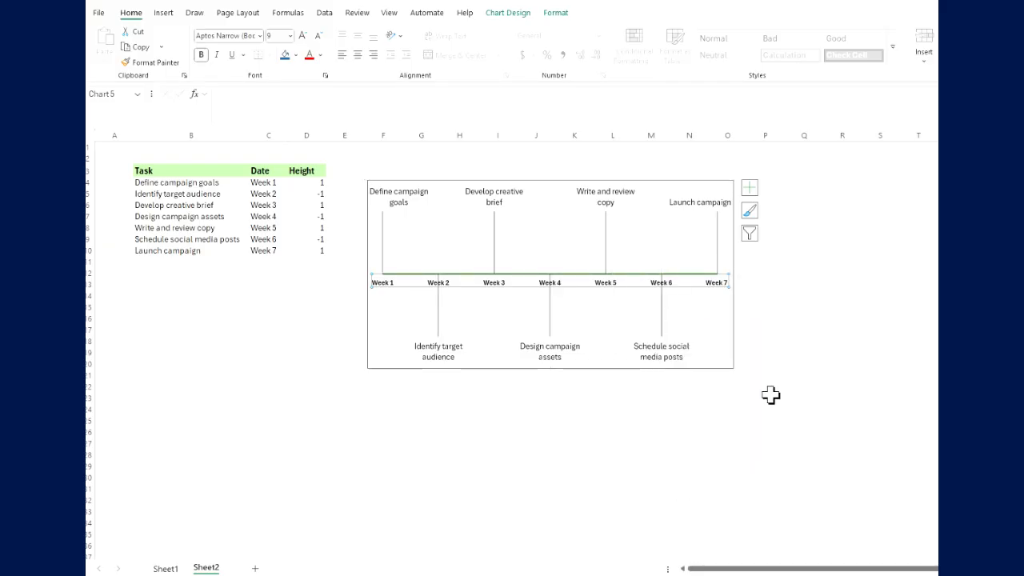
click(770, 395)
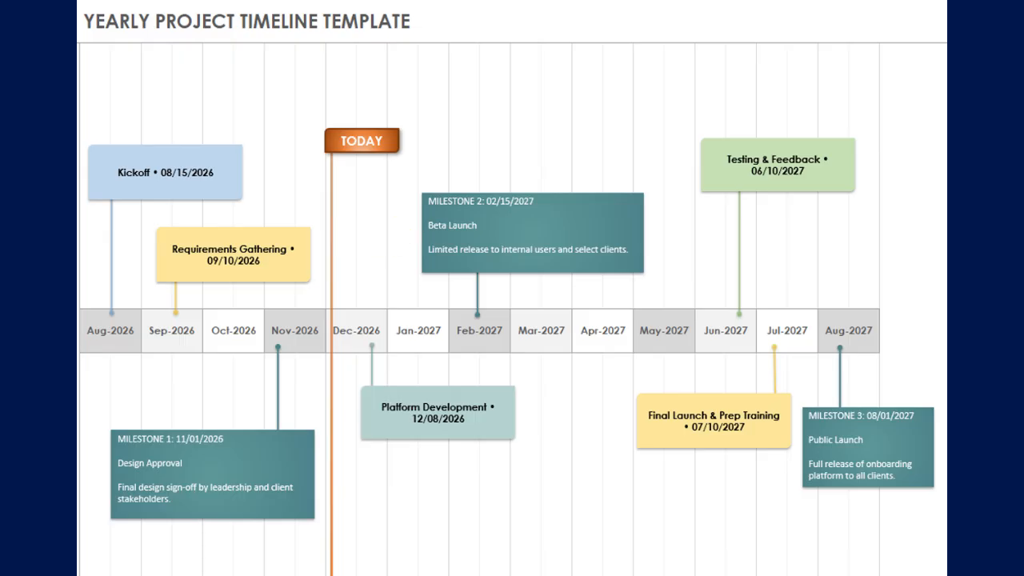
- Enter "New Platform Launch (NPL)" as the project title and 8/15/2026 as the start date in the yearly project timeline template
text(New)
text( Platform L)
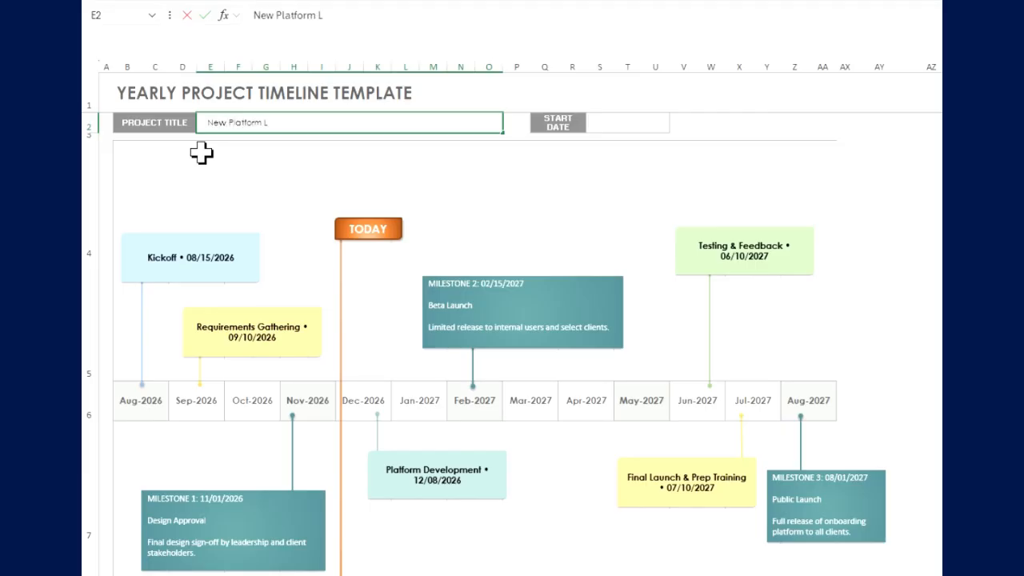
text(aunch (NPL))
key(Tab)
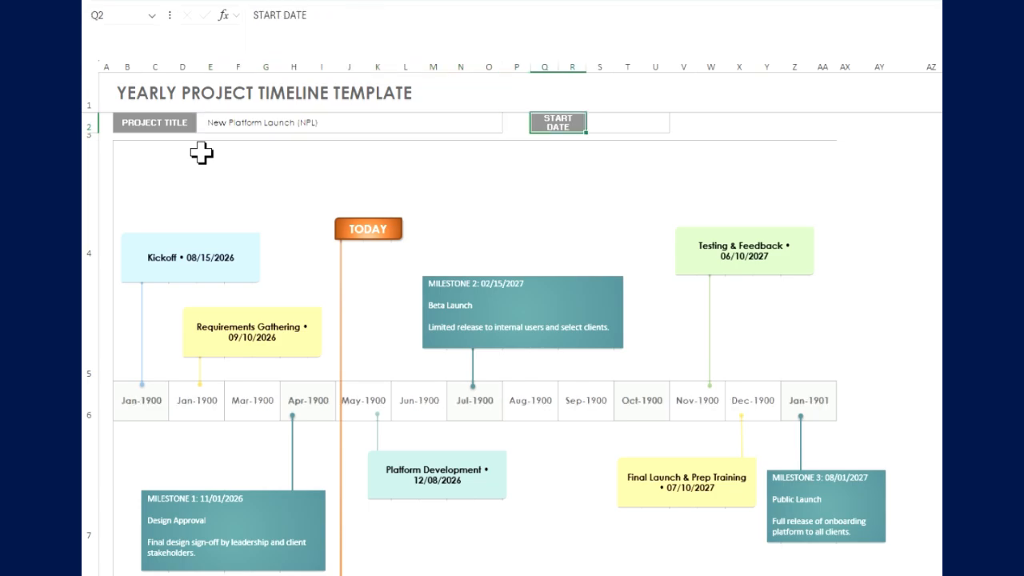
key(Tab)
text(8/15/2026)
key(Tab)
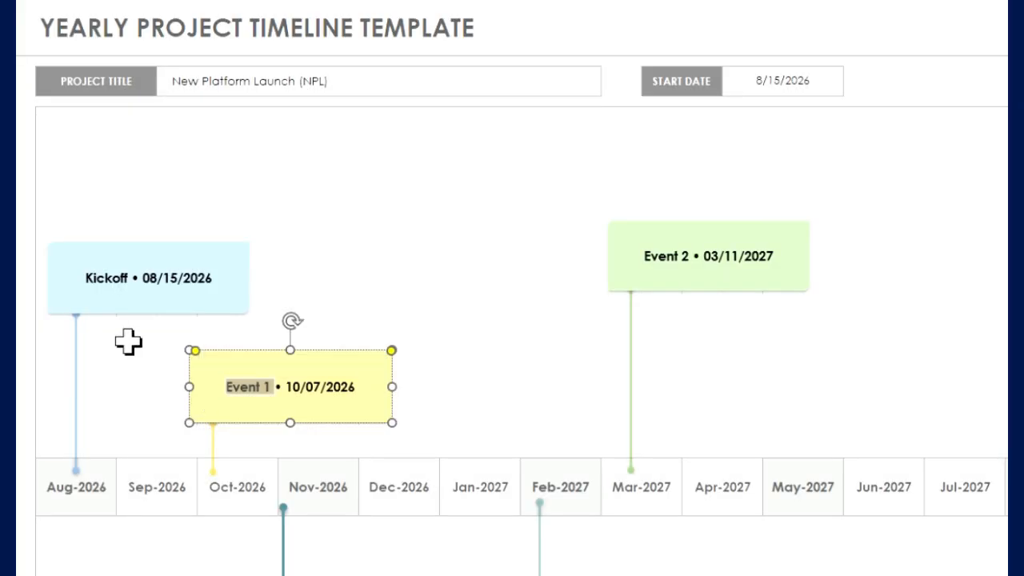
- Relabel the Event 1 box "Requirments Gathering" with date 09/10/2026 and move it with its connector line to Sep-2026
text(Requirments Gath)
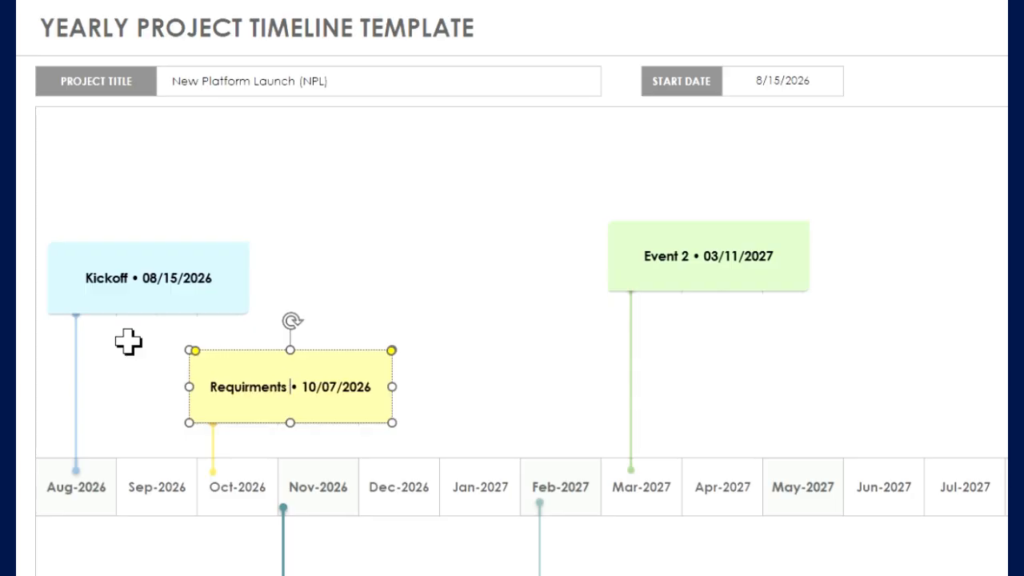
text(ering)
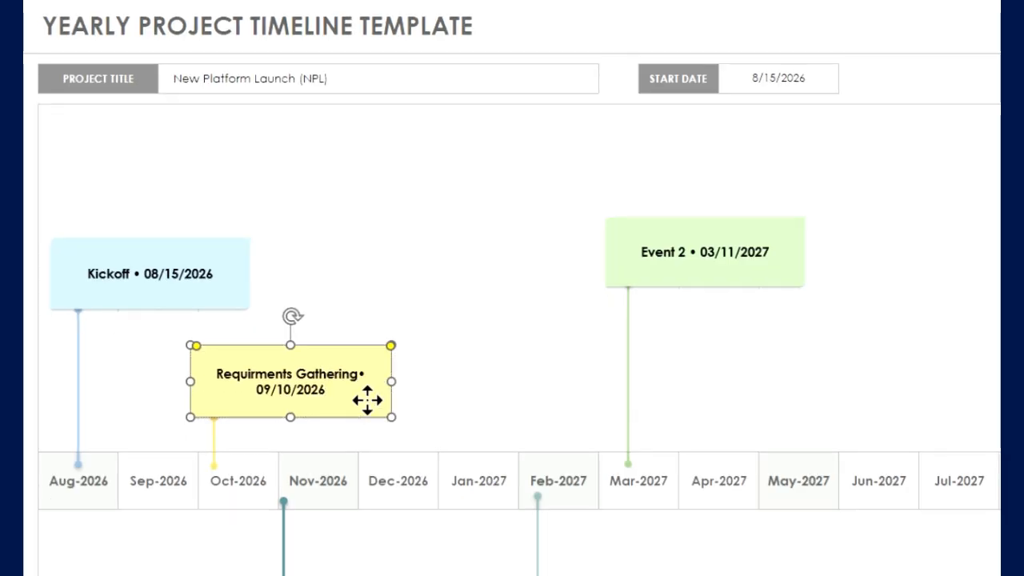
drag(366, 404, 304, 390)
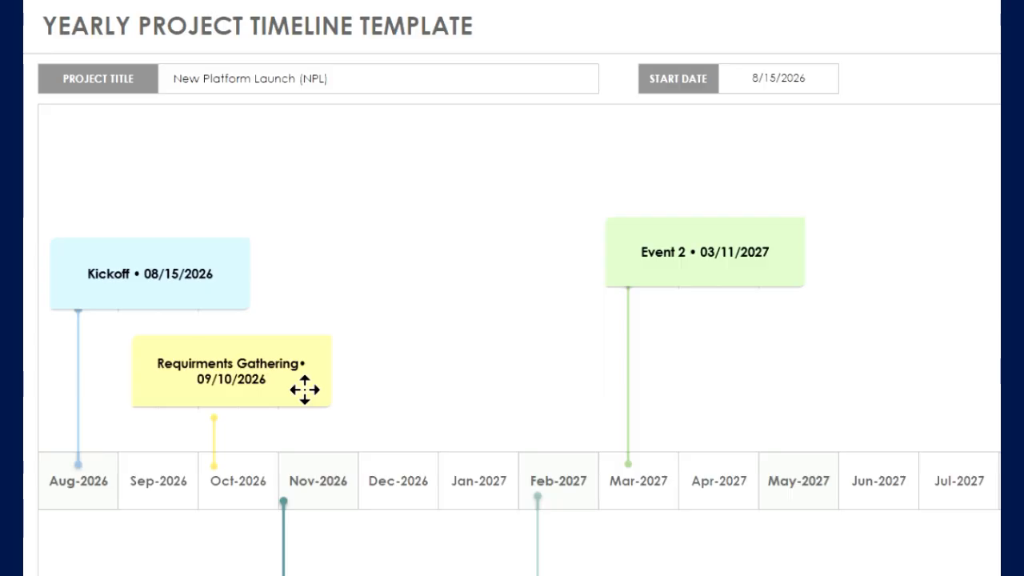
drag(215, 440, 167, 432)
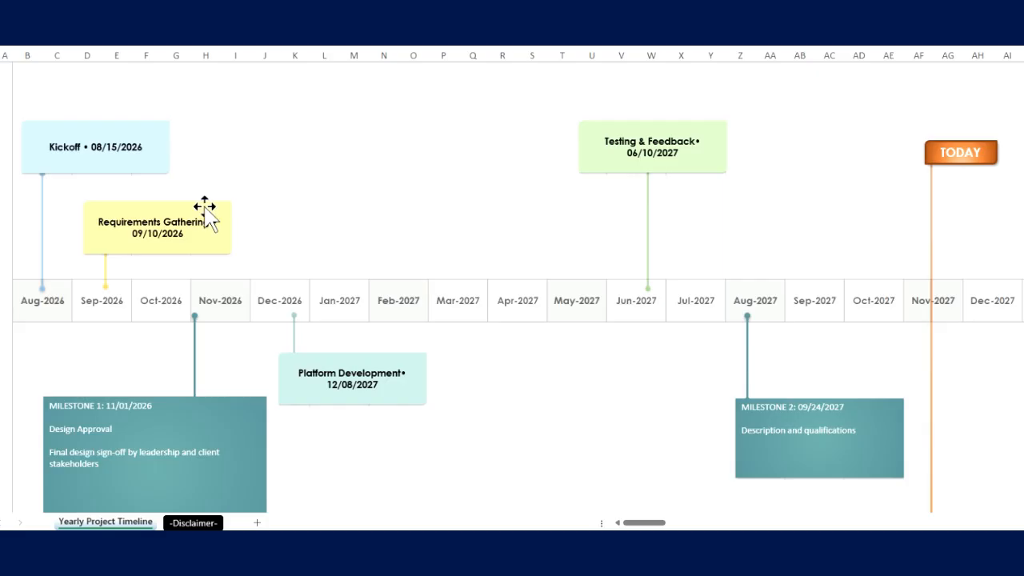
- Paste a copy of the yellow Requirements Gathering box above Feb-2027 and delete the duplicate
click(206, 213)
right_click(205, 211)
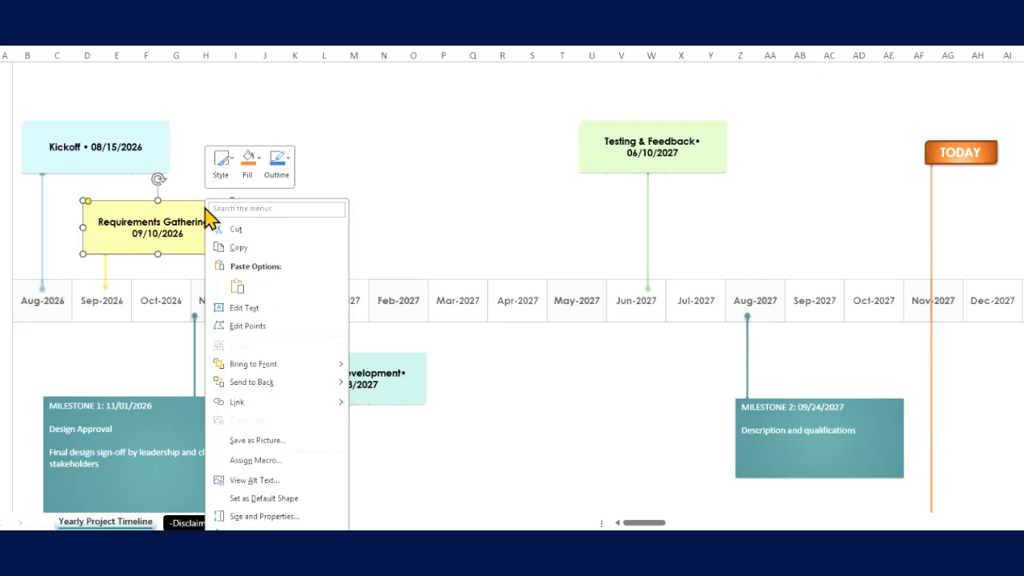
click(238, 248)
click(384, 160)
right_click(384, 167)
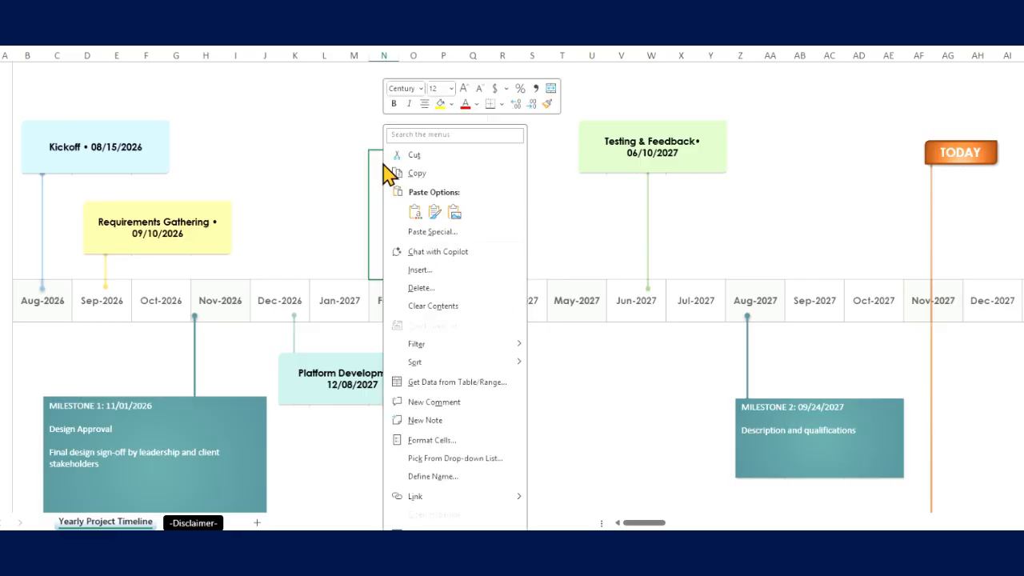
click(415, 213)
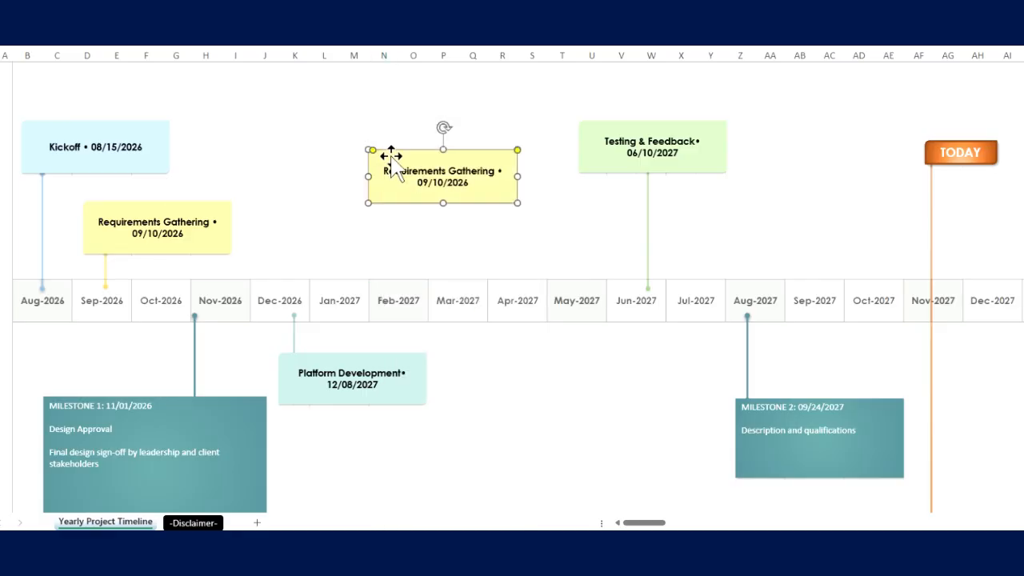
key(Delete)
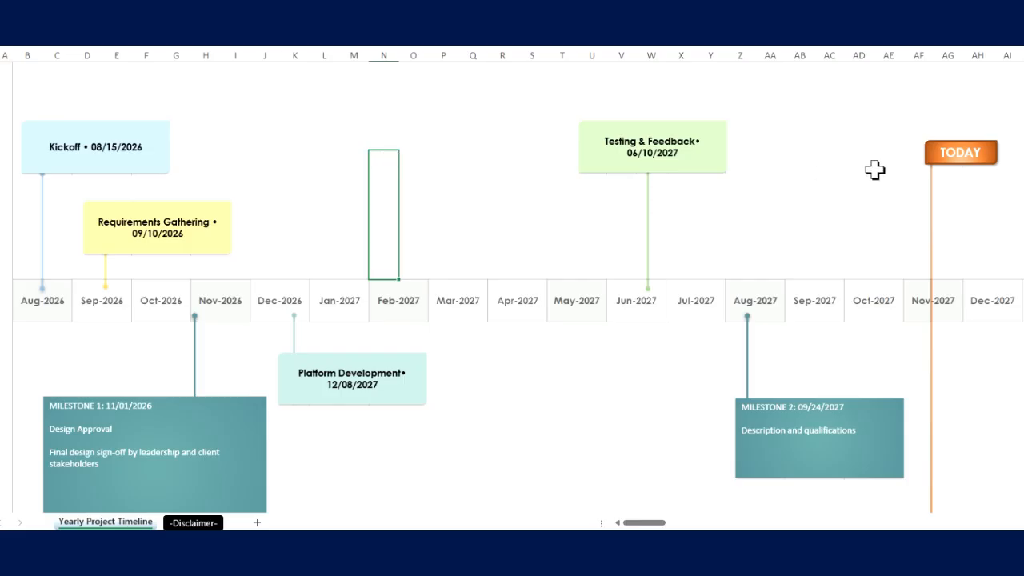
- Move the TODAY marker with its vertical line to Mar-2027 on the timeline
click(949, 152)
drag(951, 135, 471, 117)
- Hide columns AB through AW, covering the timeline months from Sep-2027 to Jul-2028
drag(477, 90, 1000, 88)
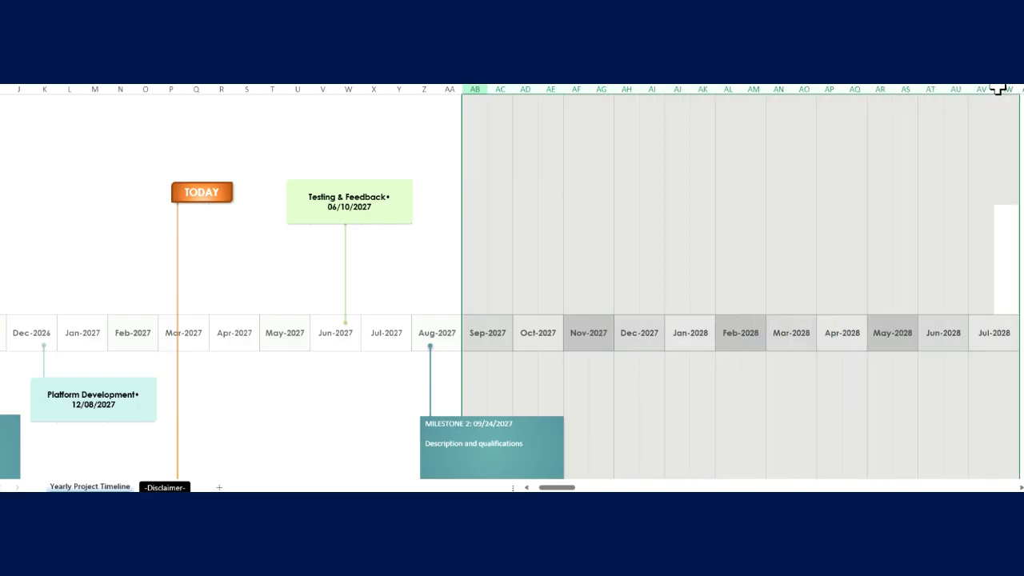
right_click(991, 90)
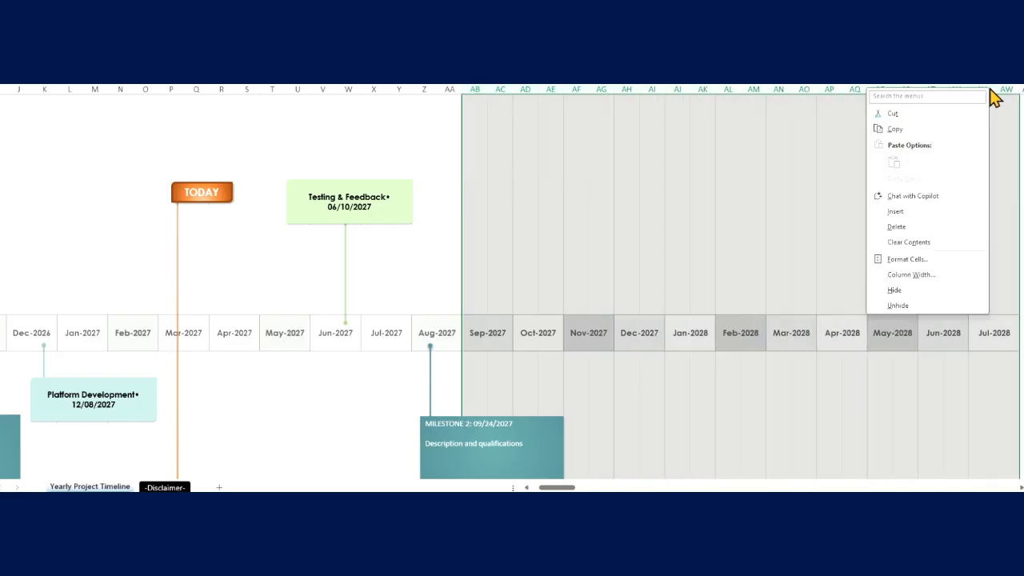
click(941, 292)
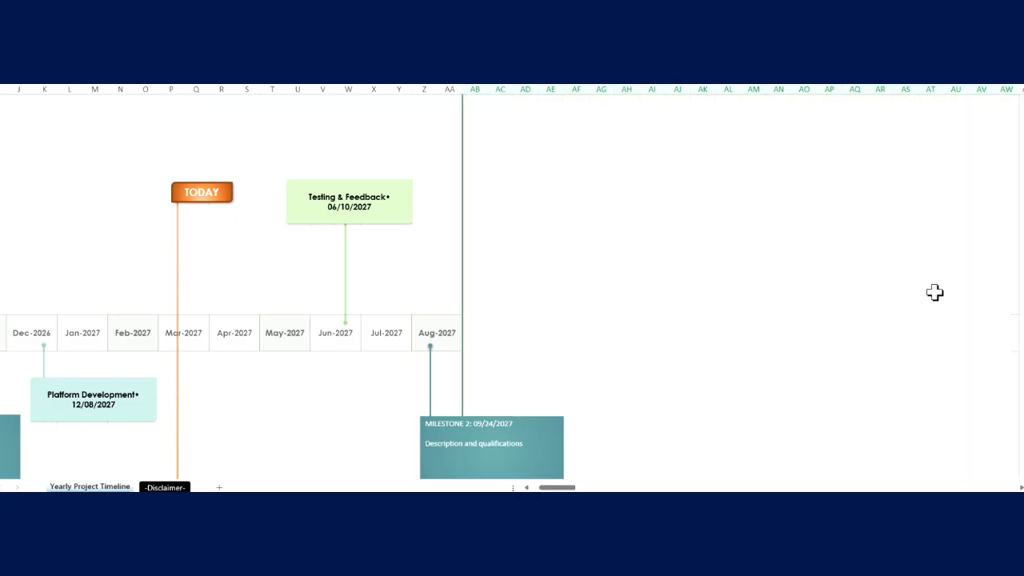